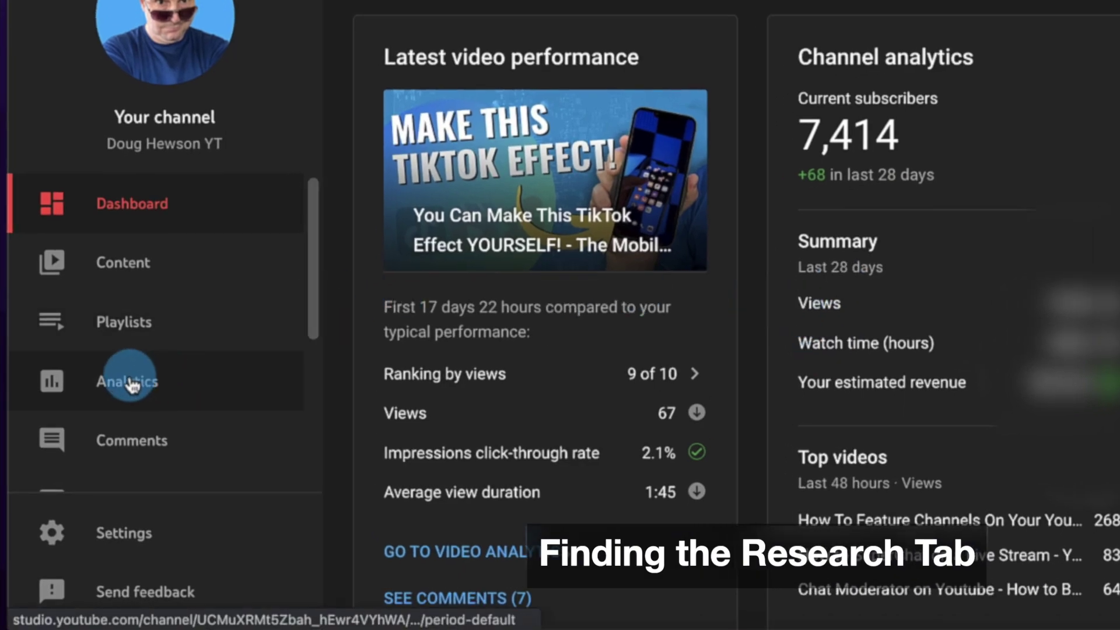
Open the Research section of the channel analytics and show the search terms of your own viewers
{"action": "left_click", "coordinate": [132, 385]}
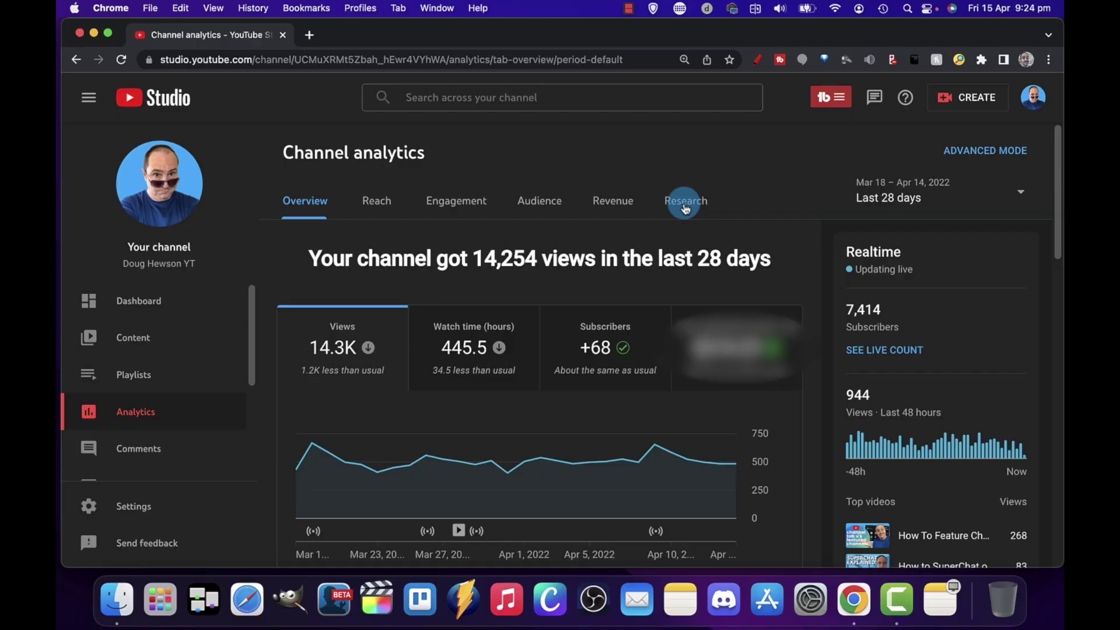
{"action": "left_click", "coordinate": [685, 206]}
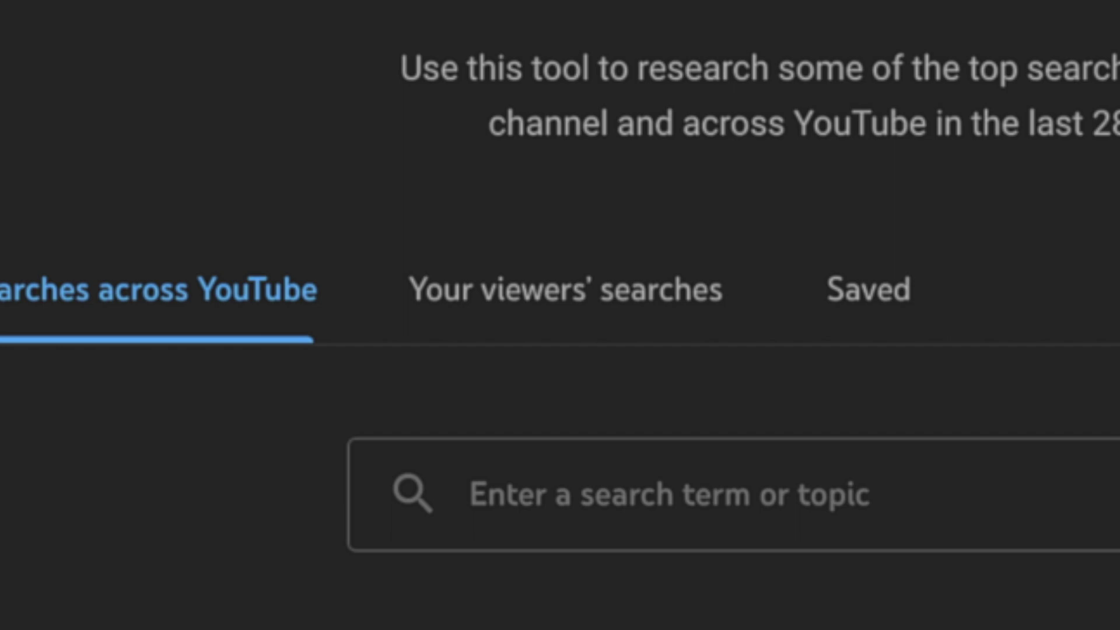
{"action": "left_click", "coordinate": [566, 290]}
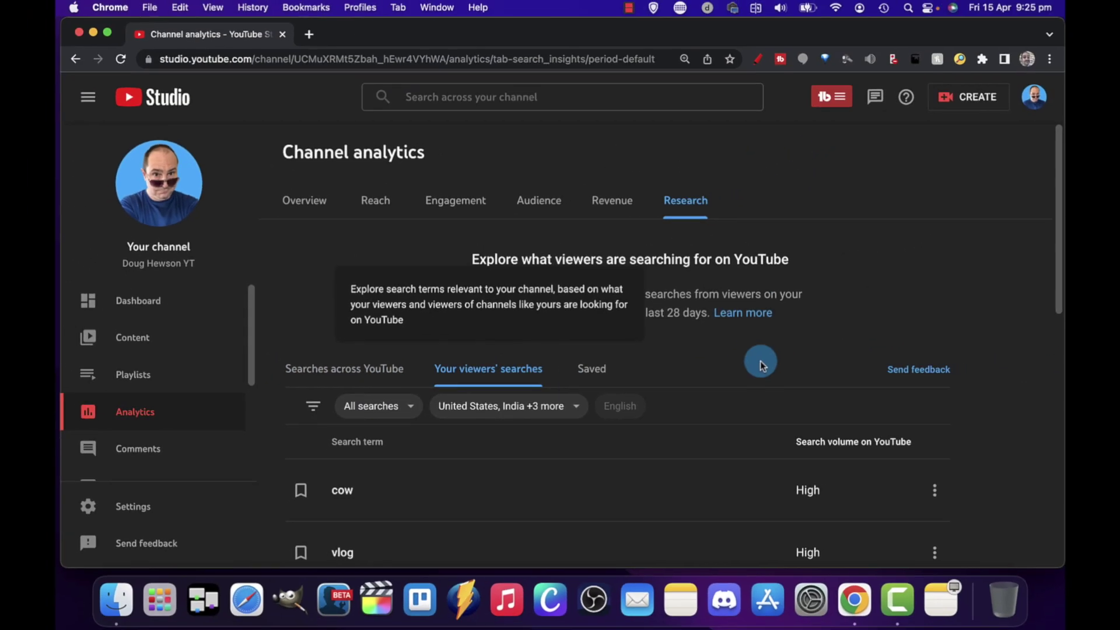
{"action": "scroll", "coordinate": [738, 401], "scroll_direction": "down", "scroll_amount": 2}
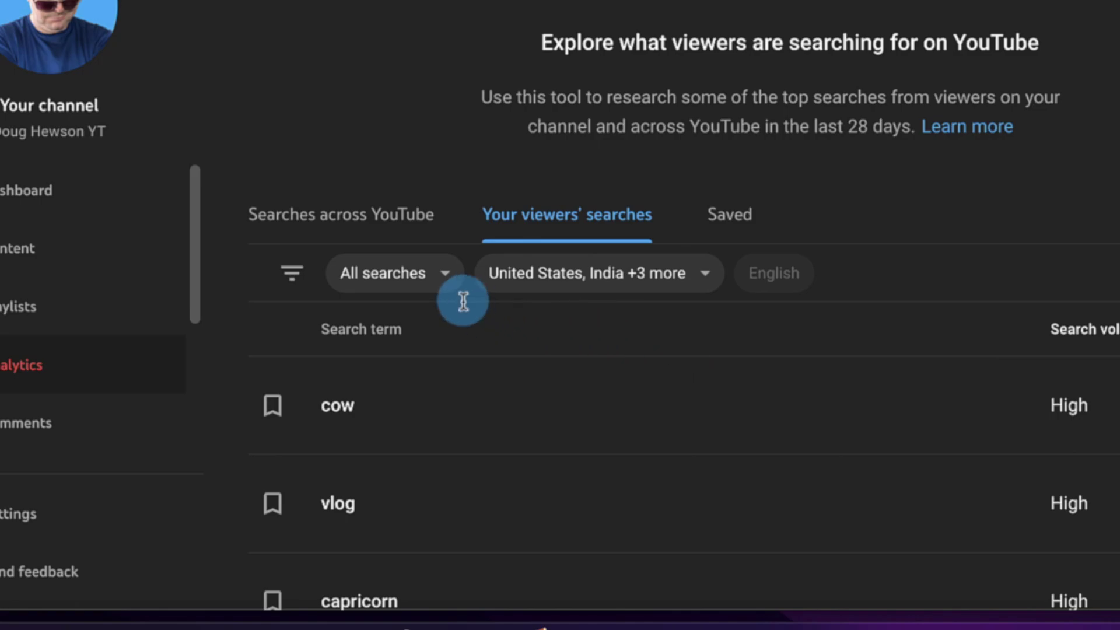
Review the search-type and geography filter options for the viewers' searches, keeping the geography on All
{"action": "left_click", "coordinate": [446, 274]}
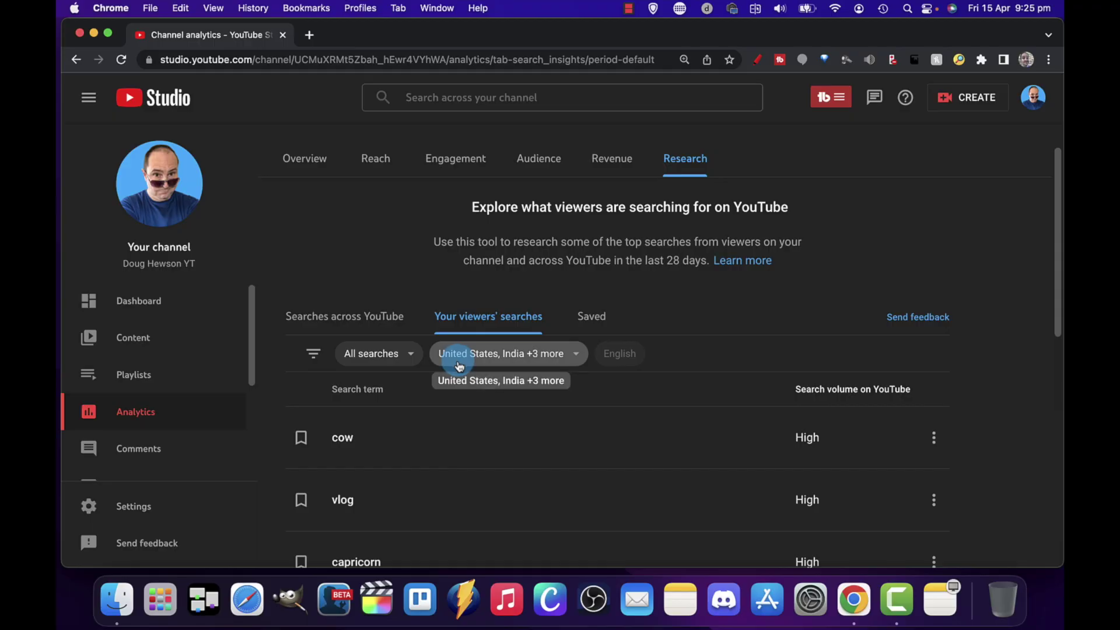
{"action": "left_click", "coordinate": [585, 352]}
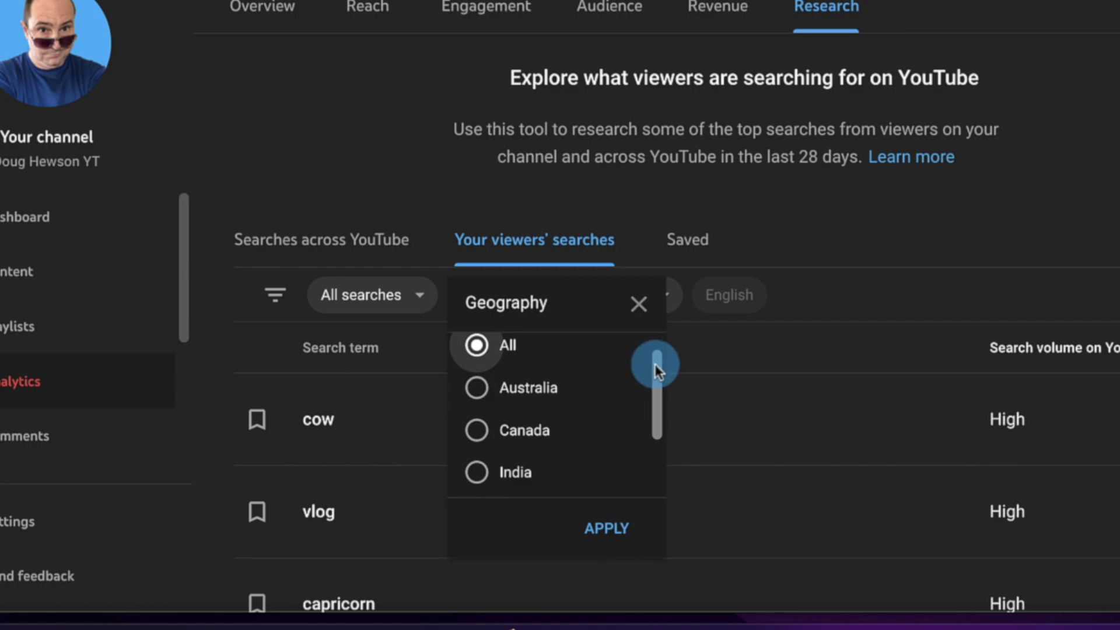
{"action": "left_click_drag", "start_coordinate": [654, 364], "coordinate": [648, 340]}
{"action": "left_click", "coordinate": [477, 368]}
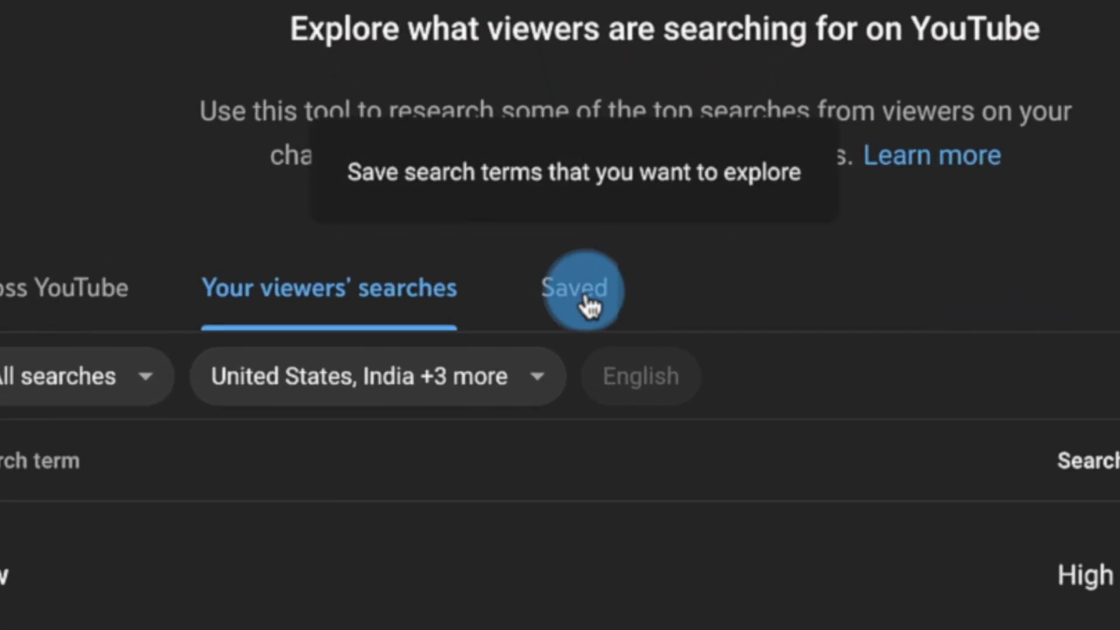
Show the saved search terms and look through the list with their search volumes
{"action": "left_click", "coordinate": [591, 305]}
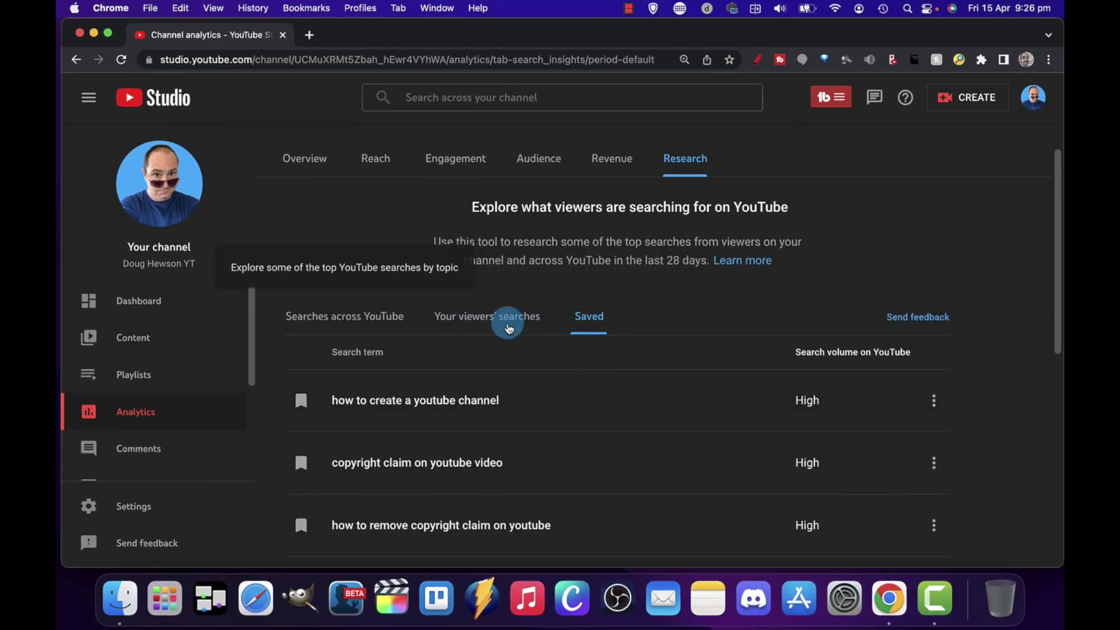
{"action": "scroll", "coordinate": [532, 365], "scroll_direction": "up", "scroll_amount": 1}
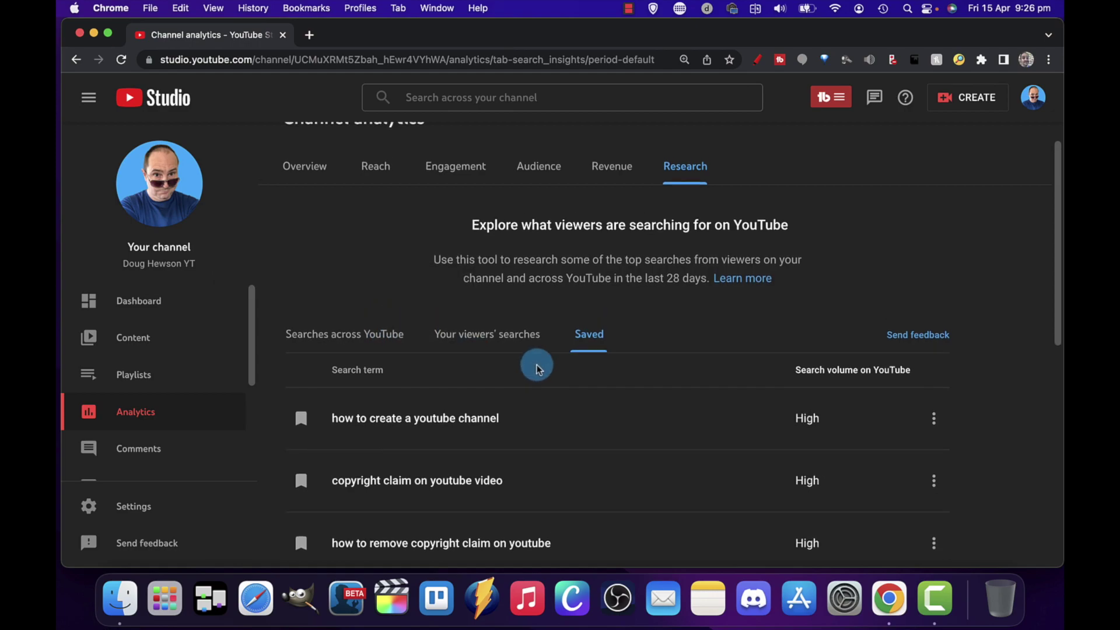
{"action": "scroll", "coordinate": [560, 374], "scroll_direction": "down", "scroll_amount": 5}
{"action": "scroll", "coordinate": [570, 380], "scroll_direction": "up", "scroll_amount": 6}
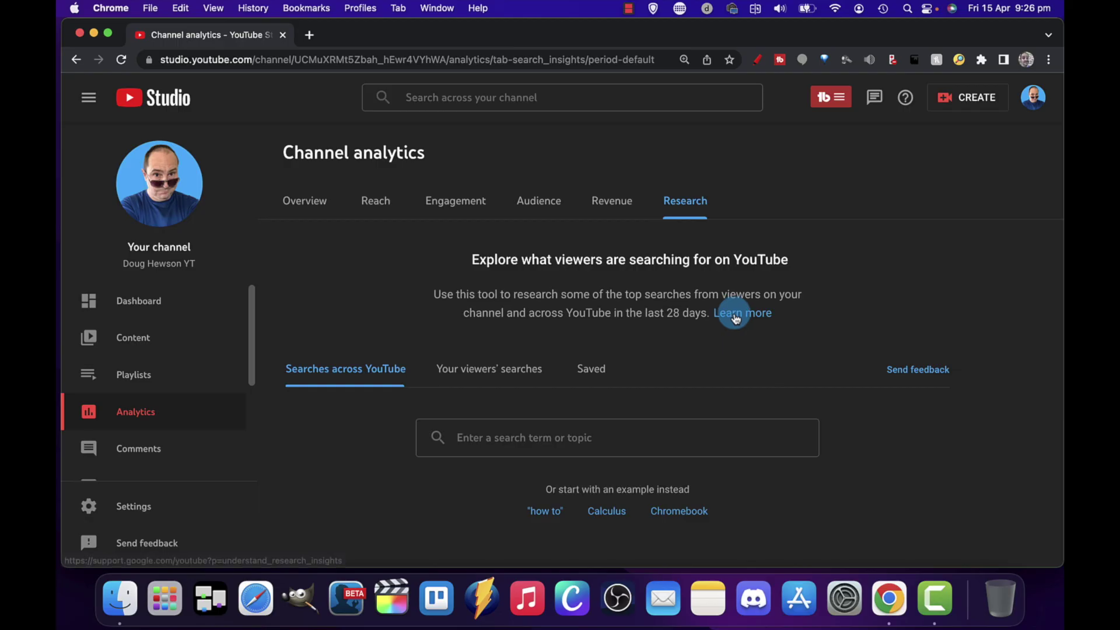
Open the help article on research insights and read its descriptions of the three search reports
{"action": "left_click", "coordinate": [736, 317]}
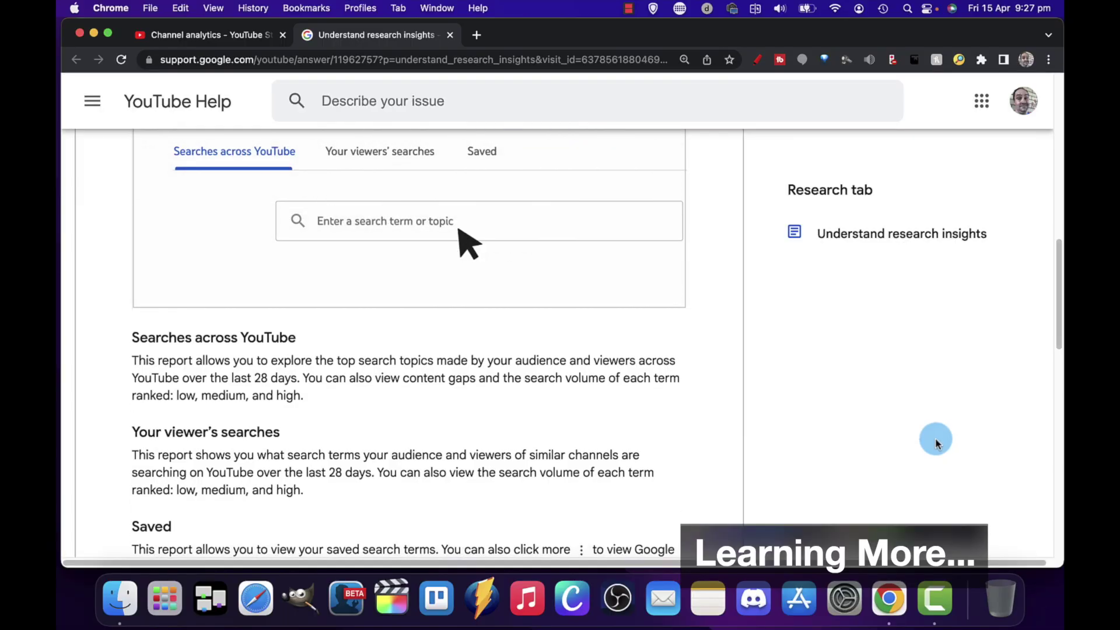
{"action": "scroll", "coordinate": [934, 439], "scroll_direction": "down", "scroll_amount": 1}
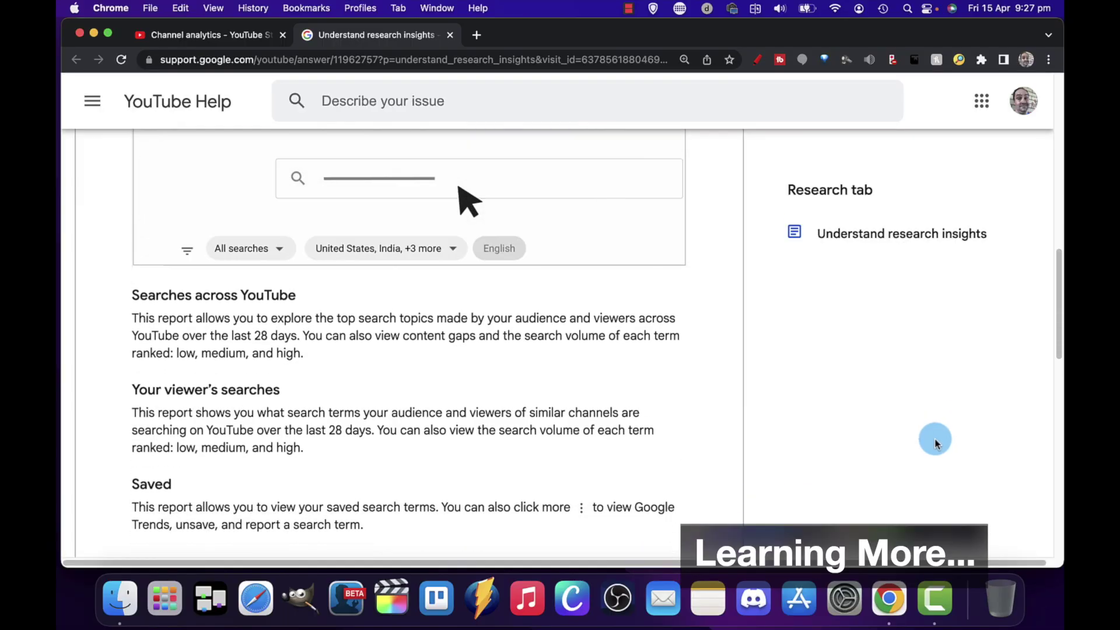
{"action": "scroll", "coordinate": [934, 439], "scroll_direction": "down", "scroll_amount": 1}
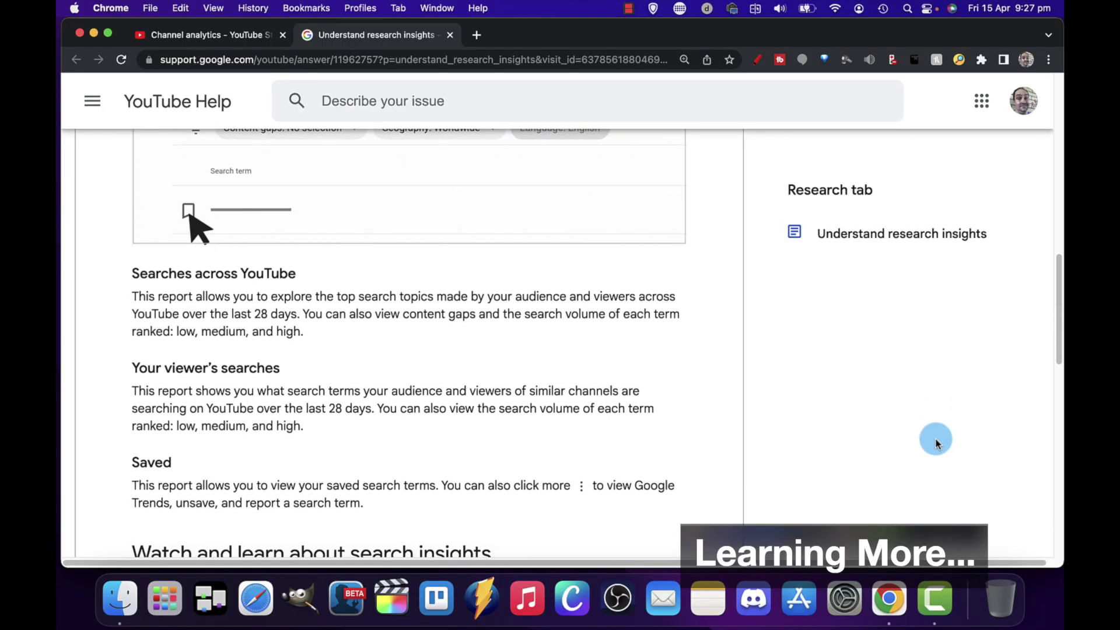
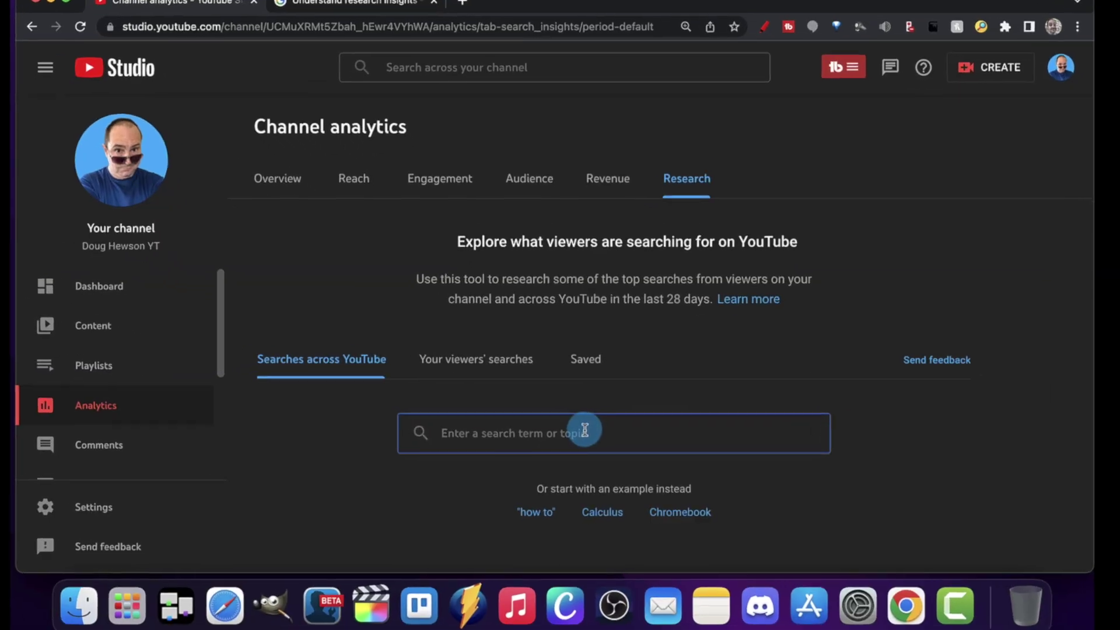
Research the search term "youtube moderation" across YouTube and look through the results
{"action": "left_click", "coordinate": [670, 433]}
{"action": "type", "text": "youtube moderation"}
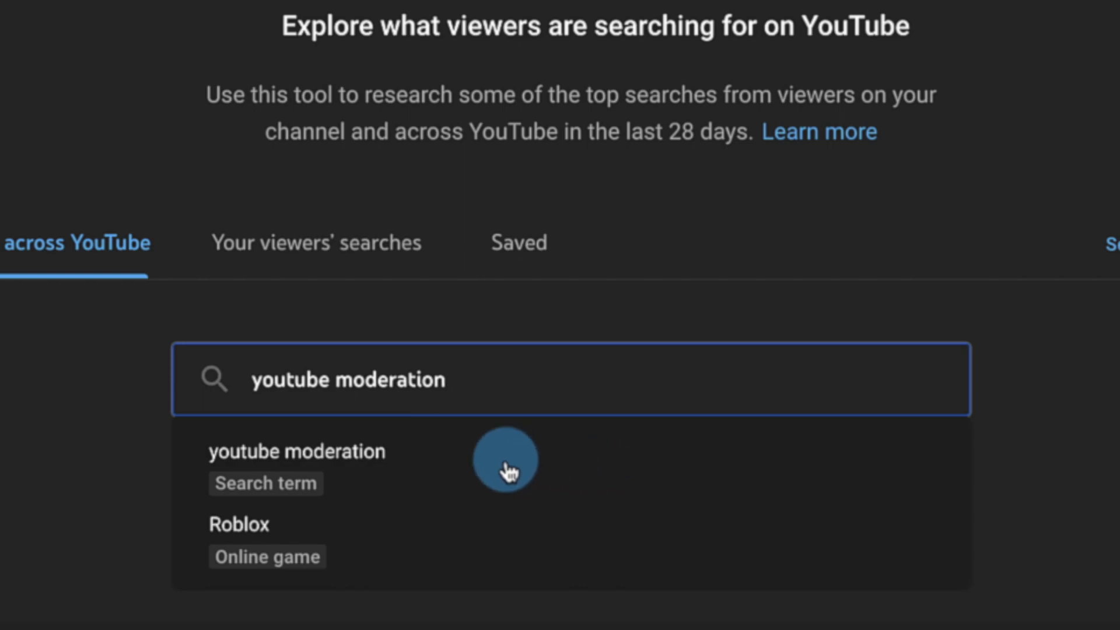
{"action": "left_click", "coordinate": [346, 453]}
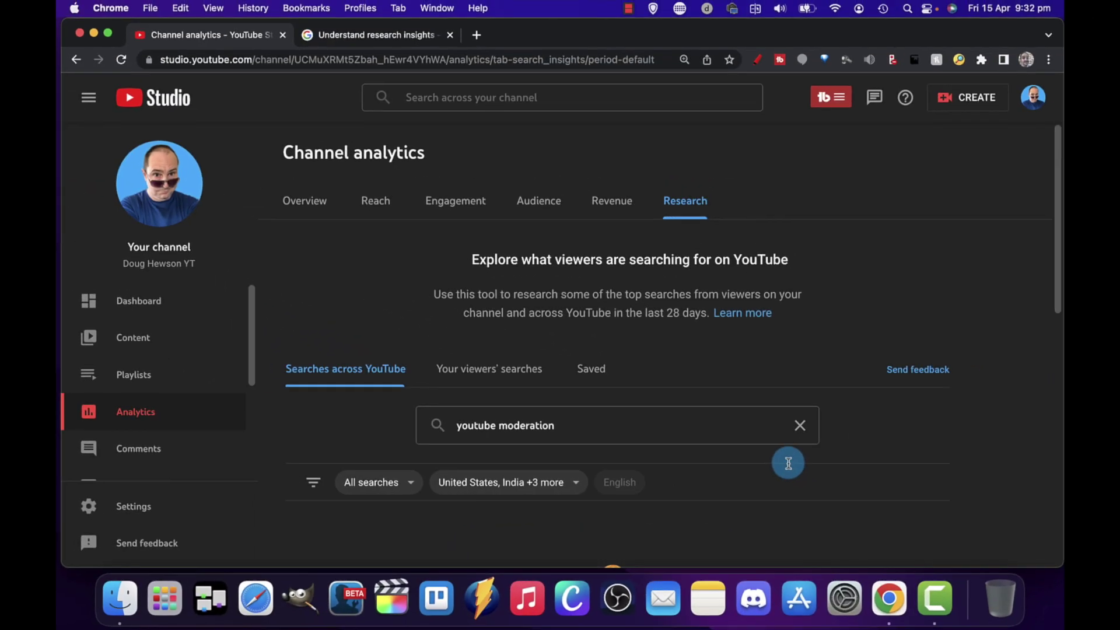
{"action": "scroll", "coordinate": [788, 463], "scroll_direction": "down", "scroll_amount": 4}
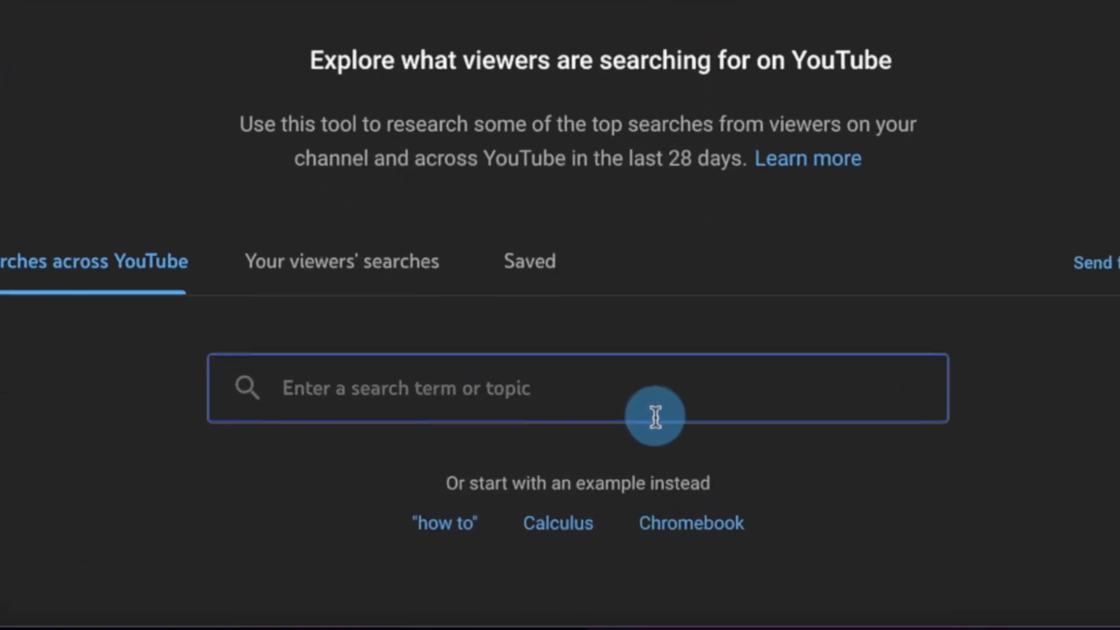
Research the term "best video editing app on ios" across YouTube and review the related search terms
{"action": "type", "text": "n "}
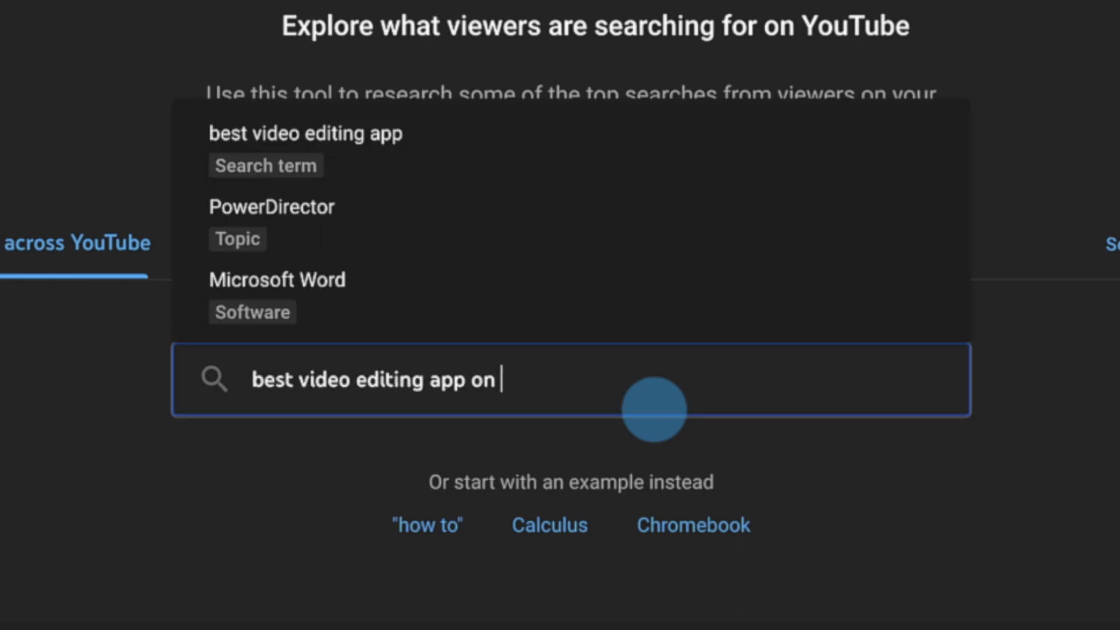
{"action": "type", "text": "ios"}
{"action": "key", "text": "Return"}
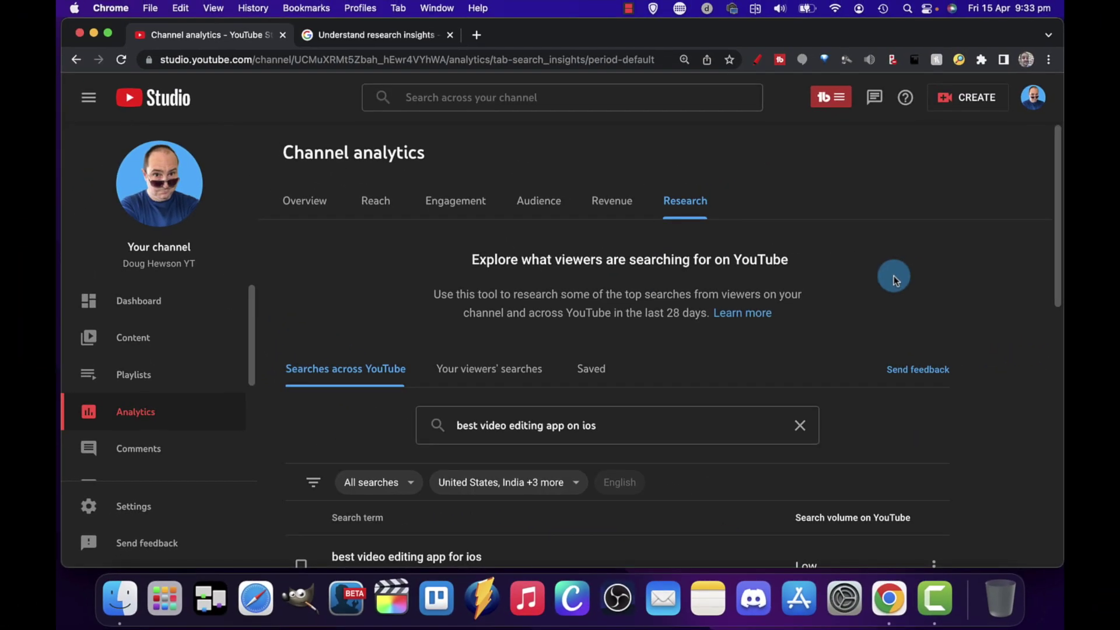
{"action": "scroll", "coordinate": [901, 283], "scroll_direction": "down", "scroll_amount": 5}
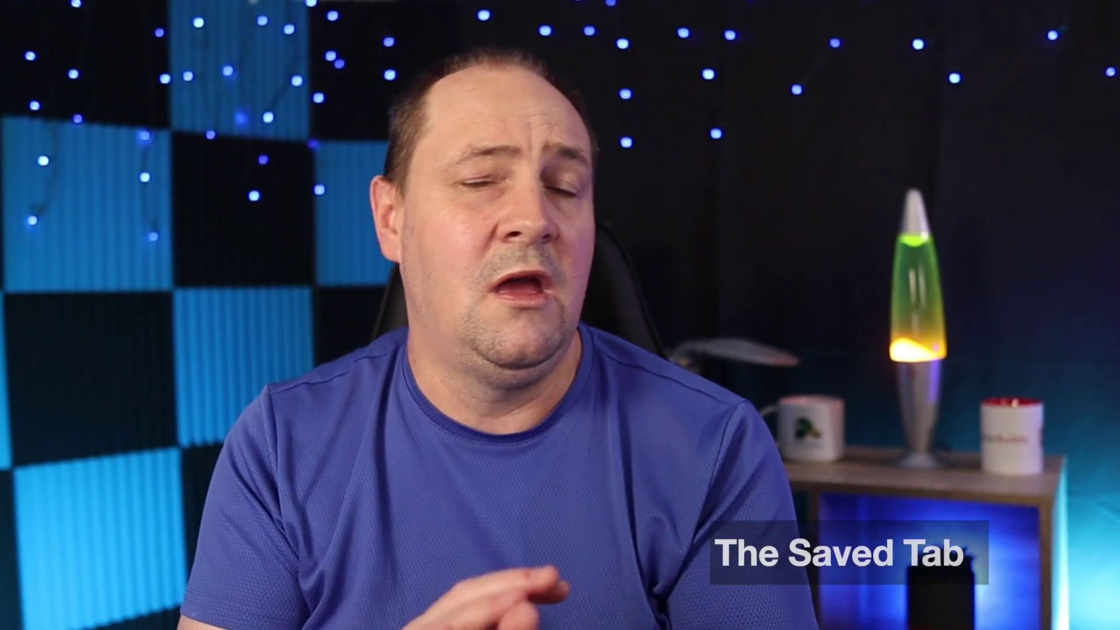
From the saved search terms, open Google Trends for "copyright claim on youtube video" in a new tab
{"action": "left_click", "coordinate": [569, 374]}
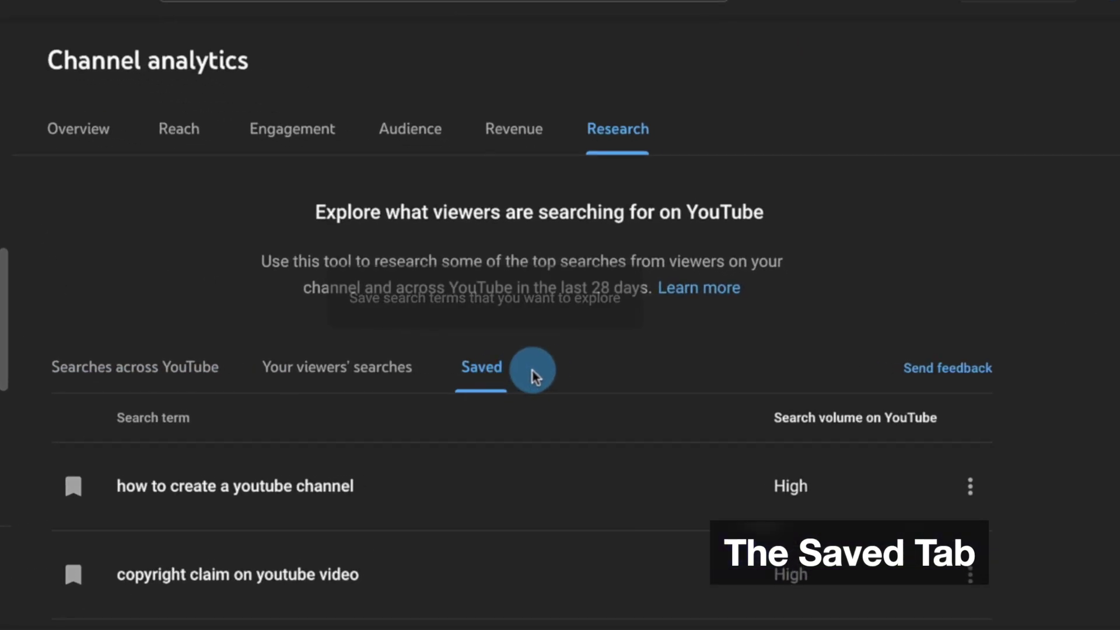
{"action": "scroll", "coordinate": [570, 407], "scroll_direction": "down", "scroll_amount": 3}
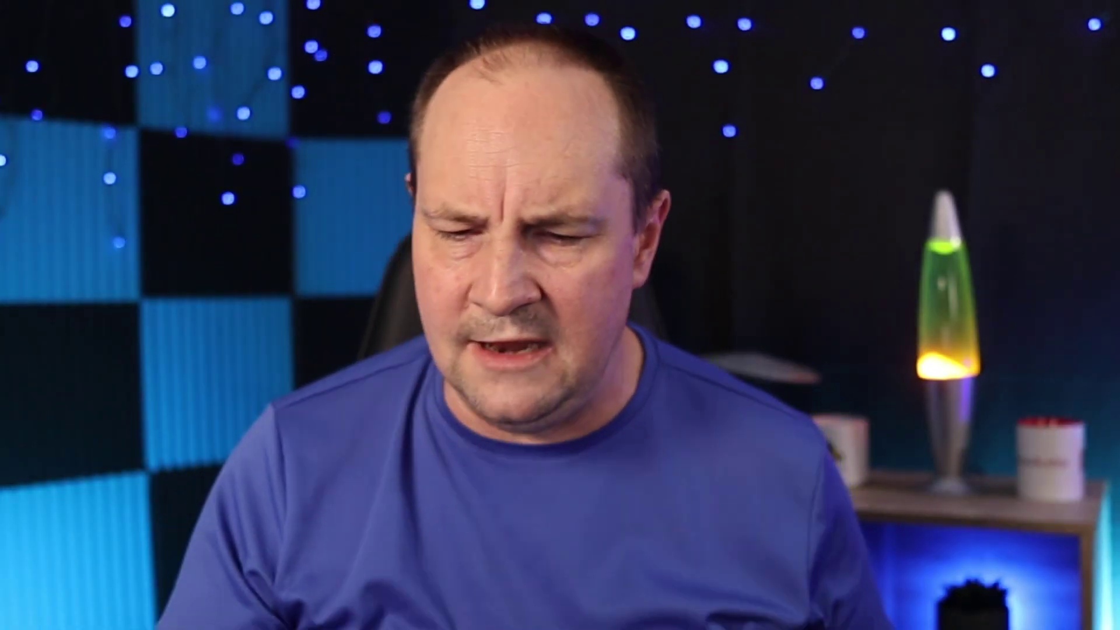
{"action": "left_click", "coordinate": [971, 390]}
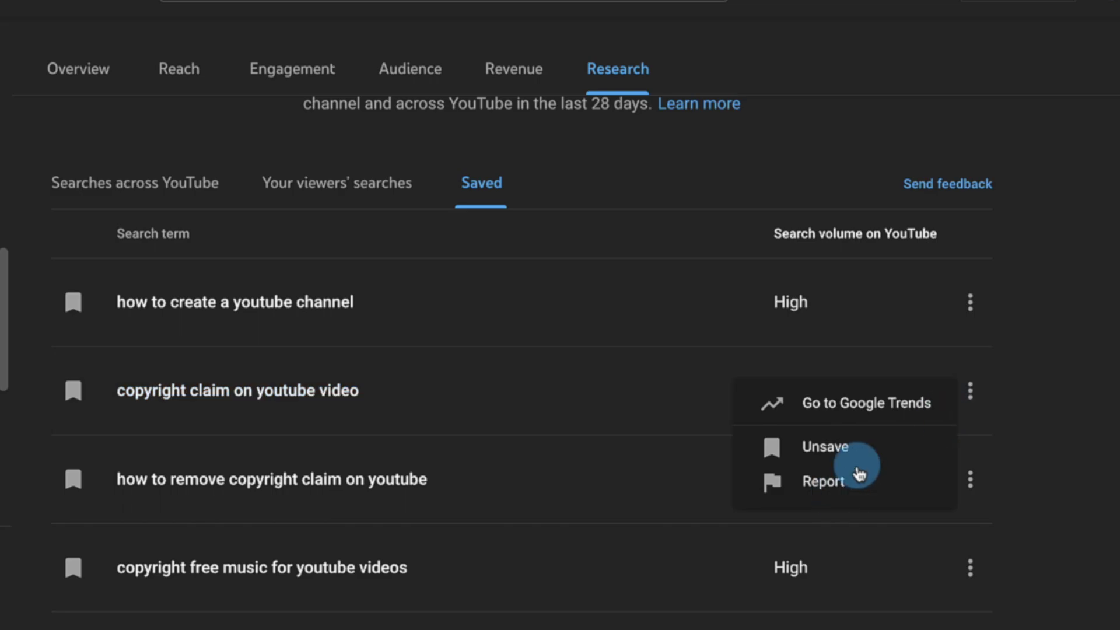
{"action": "right_click", "coordinate": [888, 412]}
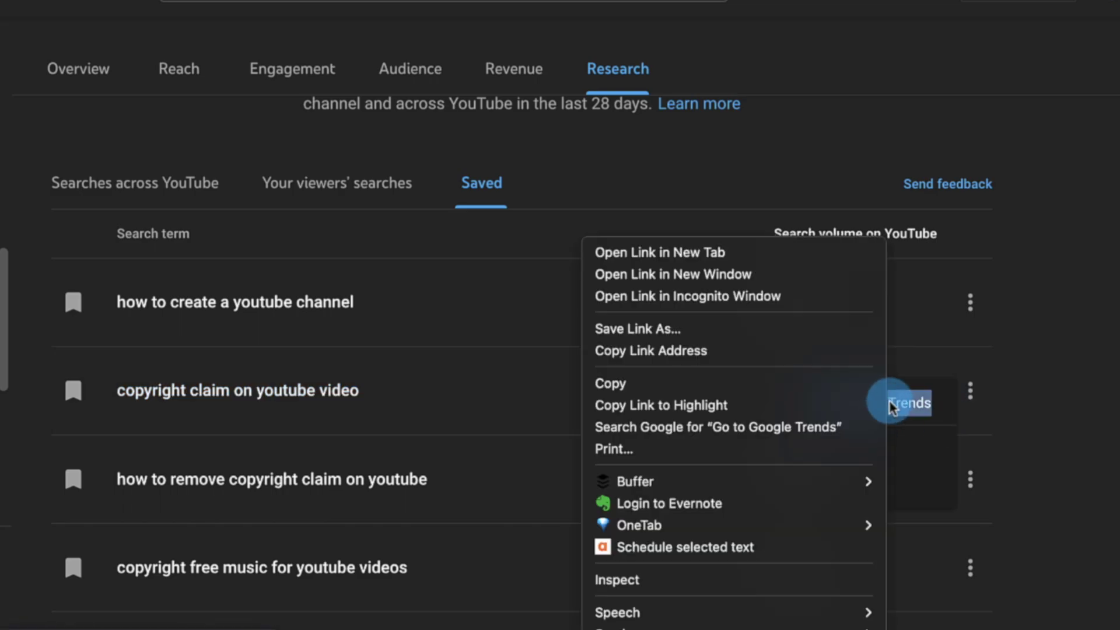
{"action": "left_click", "coordinate": [681, 252]}
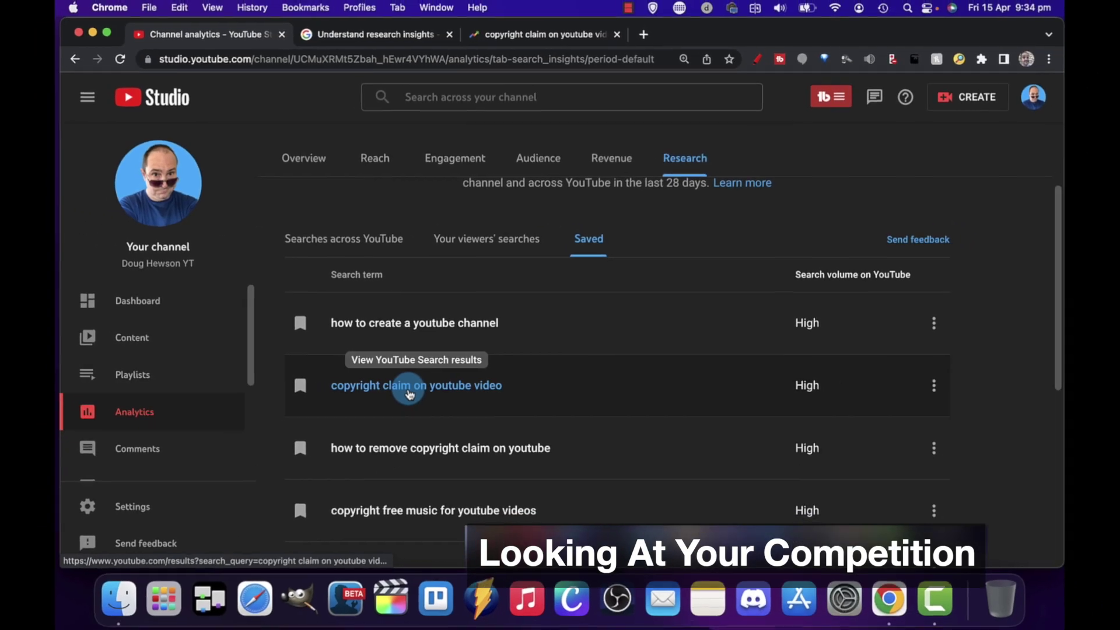
Open the YouTube search results for the saved term "copyright claim on youtube video" and look through the competing videos
{"action": "left_click", "coordinate": [410, 386]}
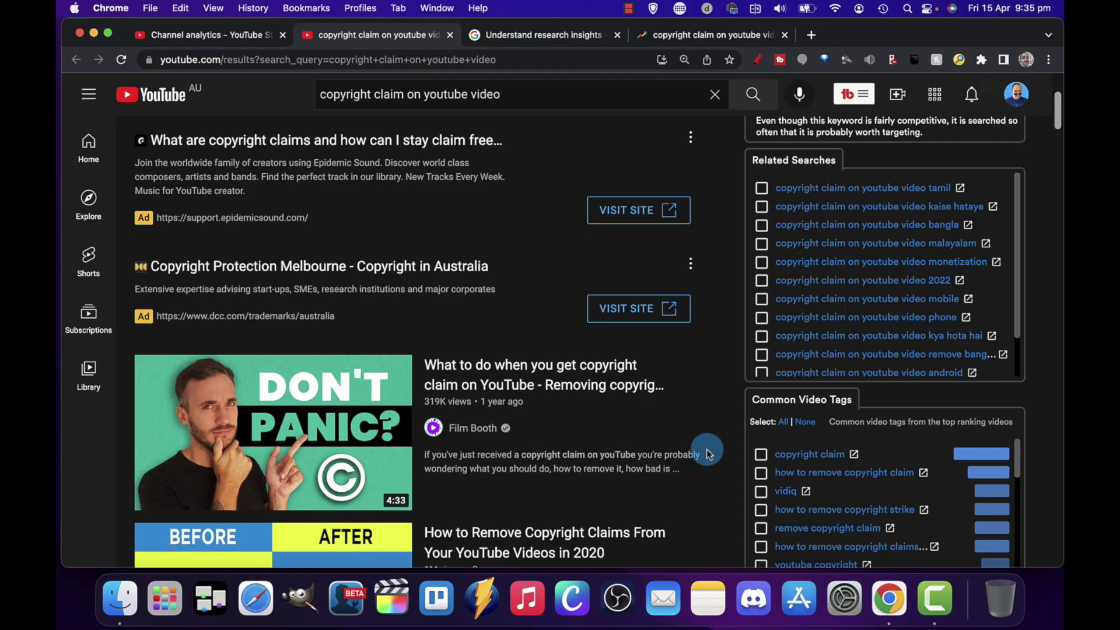
{"action": "scroll", "coordinate": [811, 343], "scroll_direction": "down", "scroll_amount": 3}
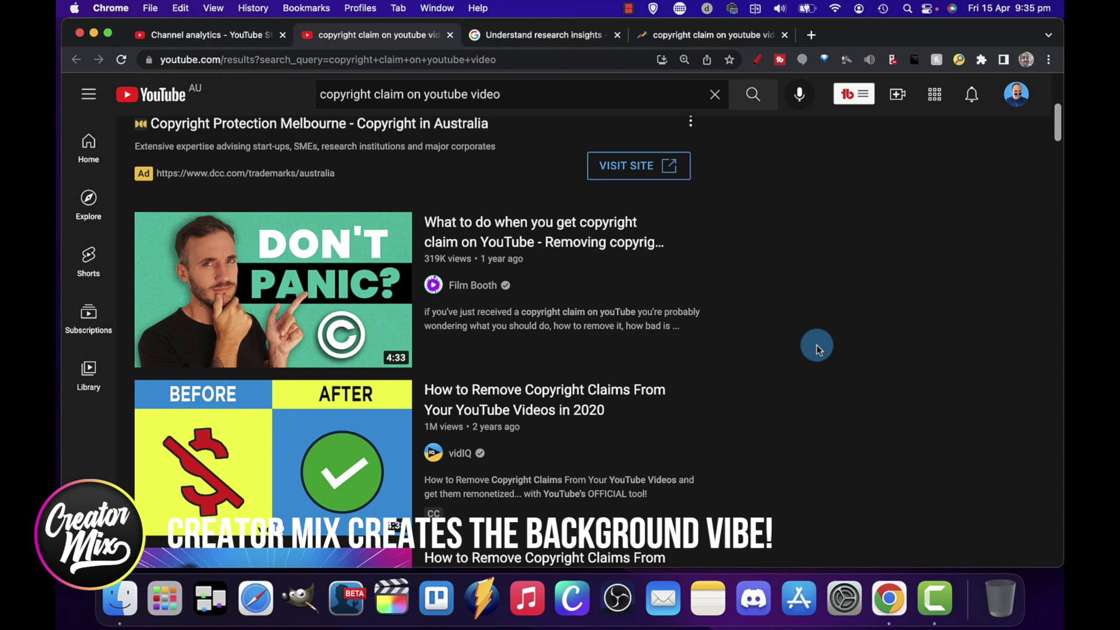
{"action": "scroll", "coordinate": [817, 348], "scroll_direction": "down", "scroll_amount": 15}
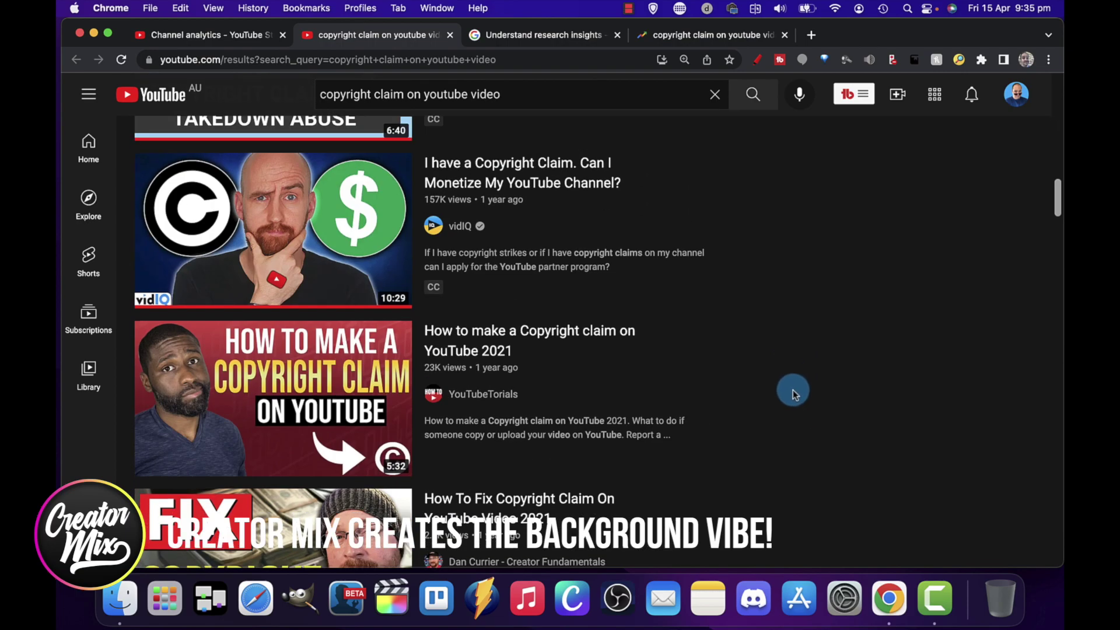
{"action": "scroll", "coordinate": [793, 390], "scroll_direction": "down", "scroll_amount": 15}
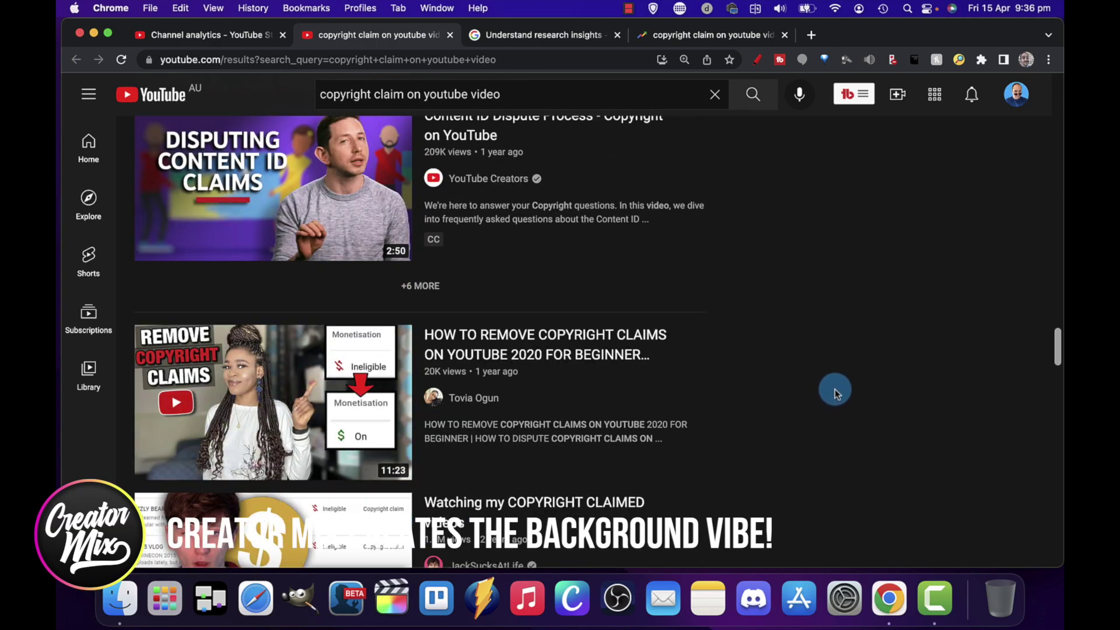
{"action": "scroll", "coordinate": [786, 353], "scroll_direction": "down", "scroll_amount": 5}
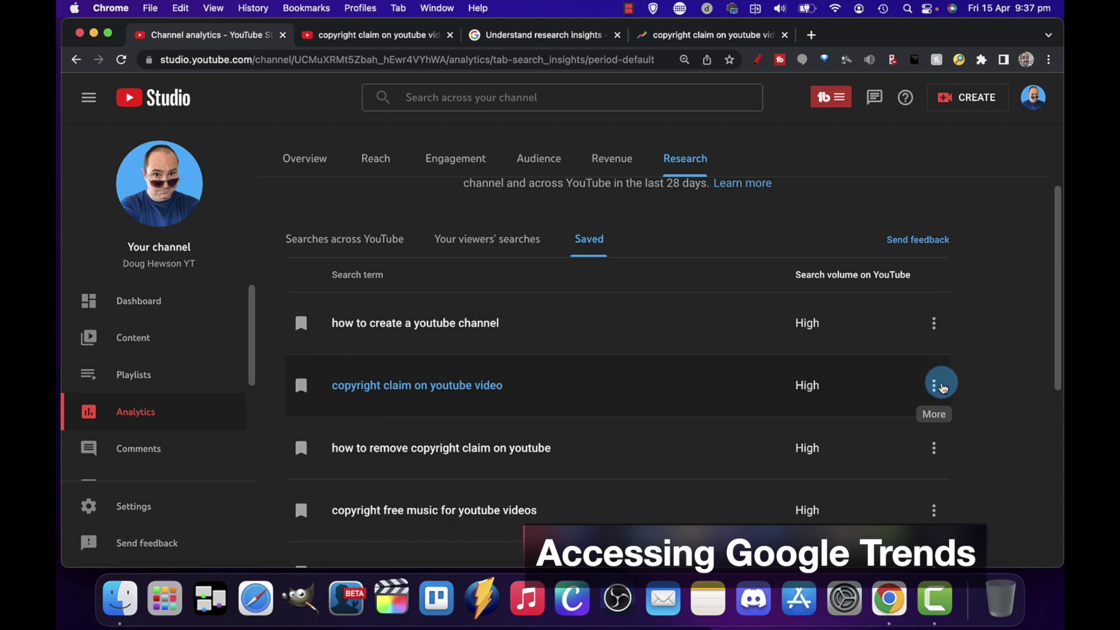
Switch to the Google Trends page for "copyright claim on youtube video" and examine its interest over time
{"action": "left_click", "coordinate": [711, 38]}
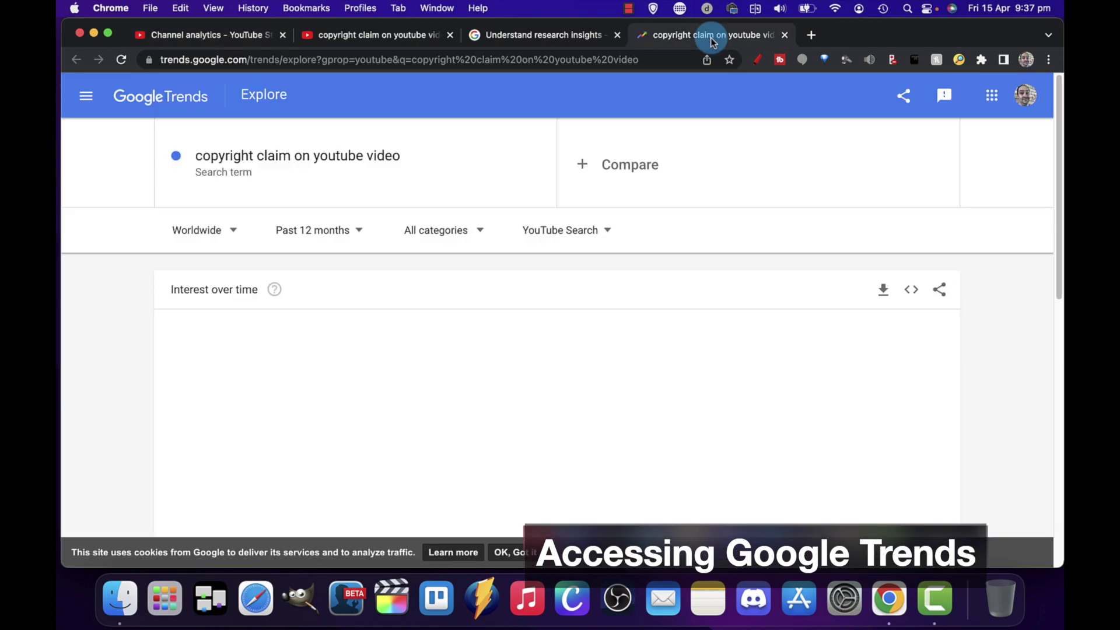
{"action": "scroll", "coordinate": [800, 146], "scroll_direction": "down", "scroll_amount": 1}
{"action": "scroll", "coordinate": [808, 160], "scroll_direction": "down", "scroll_amount": 2}
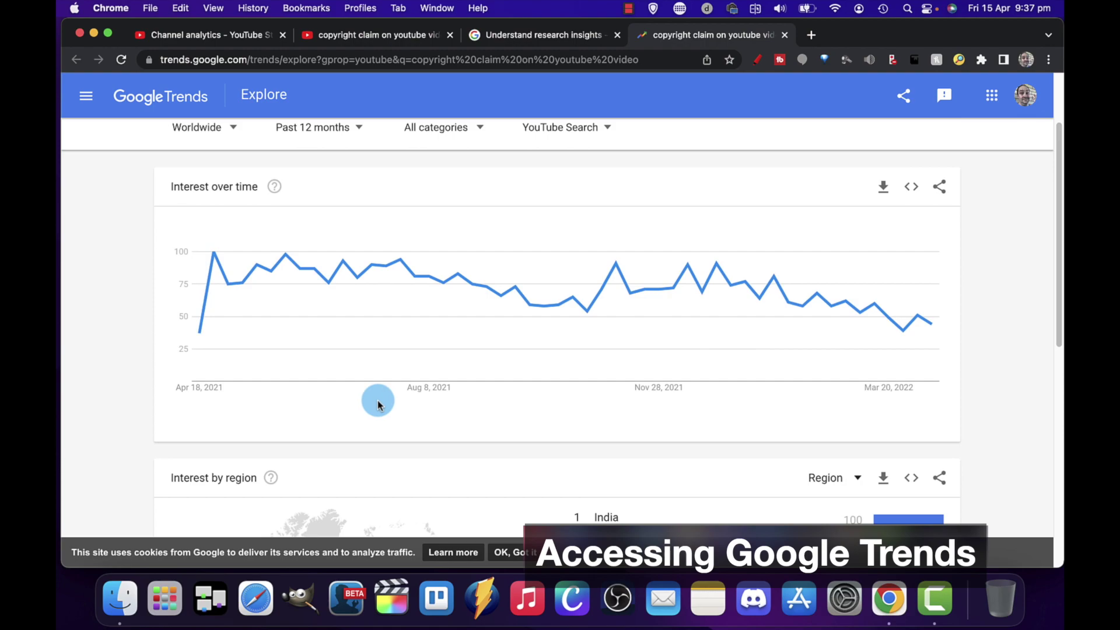